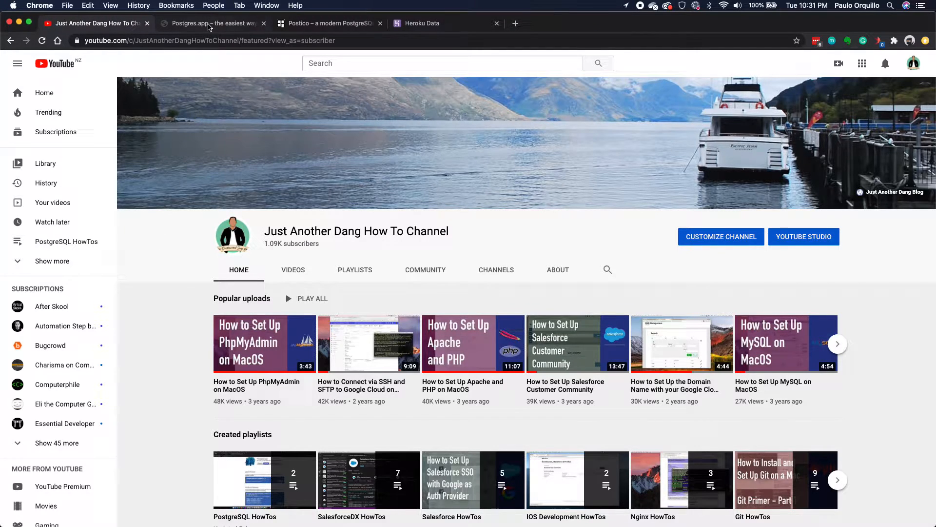
# Review the Postgres.app tab, then bring up the Postico website and show all windows.
pyautogui.click(208, 27)
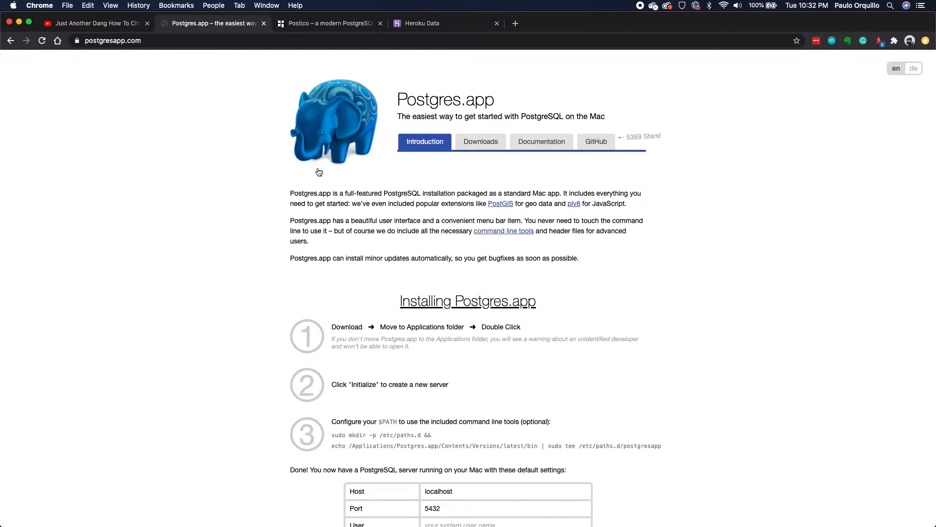
pyautogui.click(336, 27)
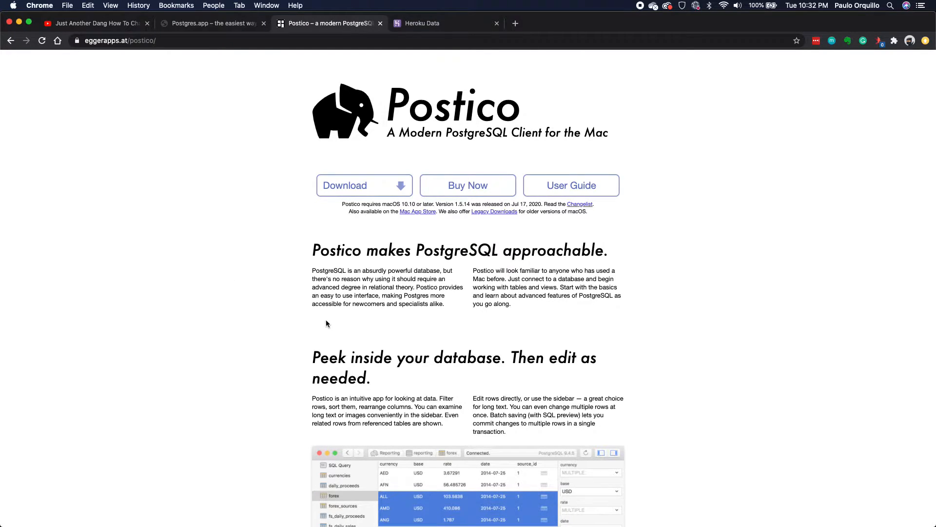
pyautogui.scroll(-5, 256, 337)
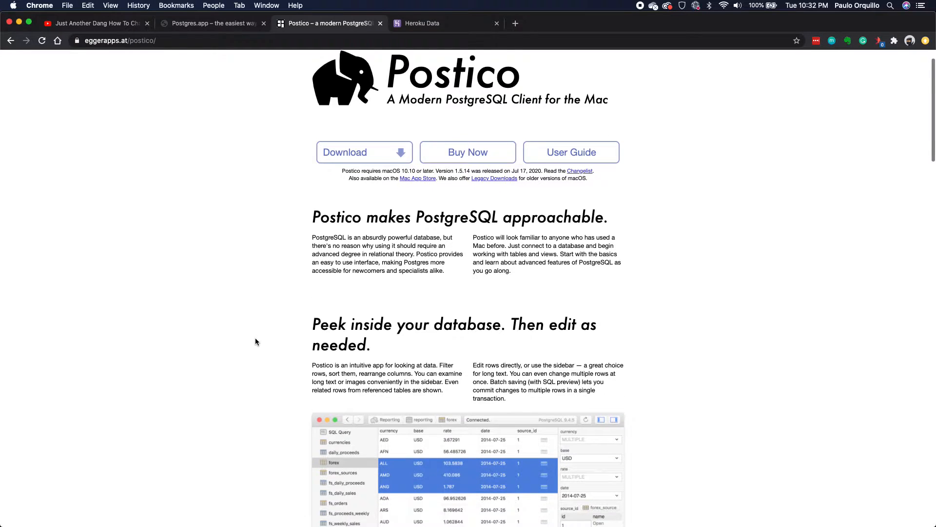
pyautogui.scroll(5, 256, 337)
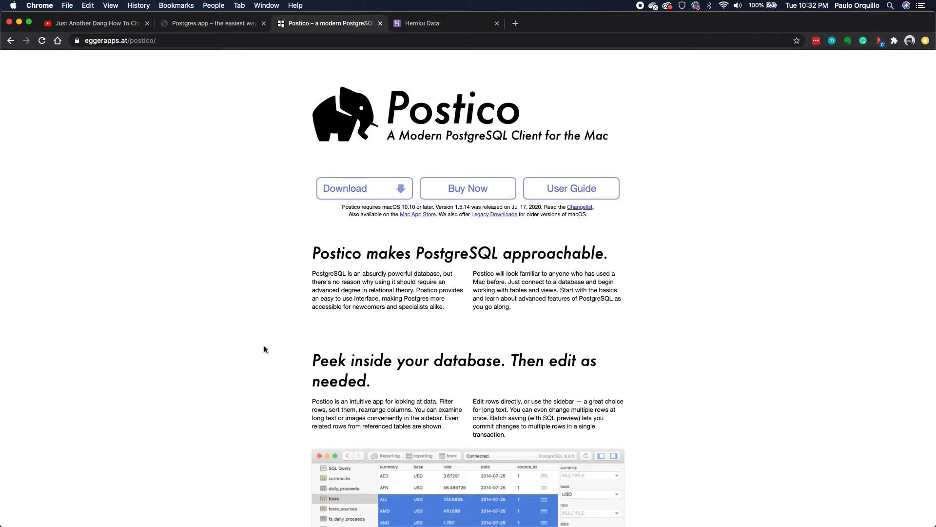
pyautogui.hotkey('ctrl', 'Up')
pyautogui.click(834, 423)
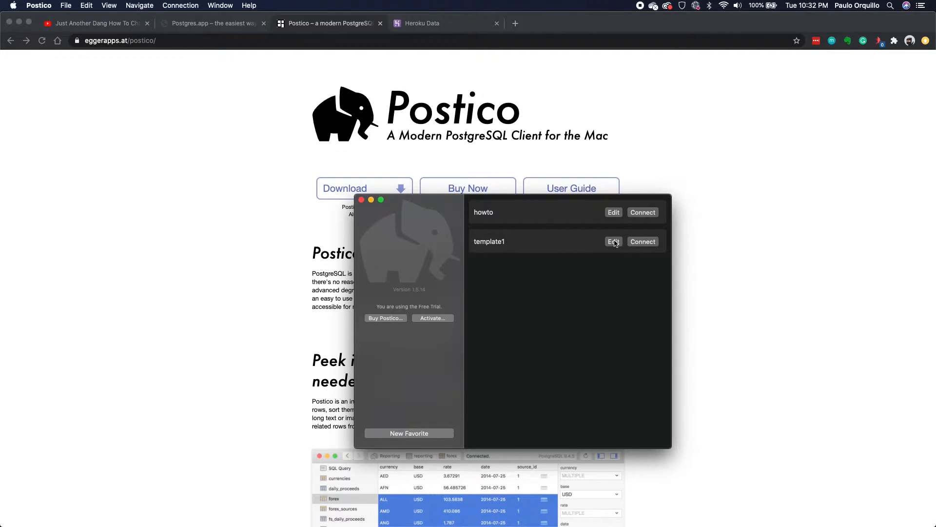
pyautogui.click(614, 212)
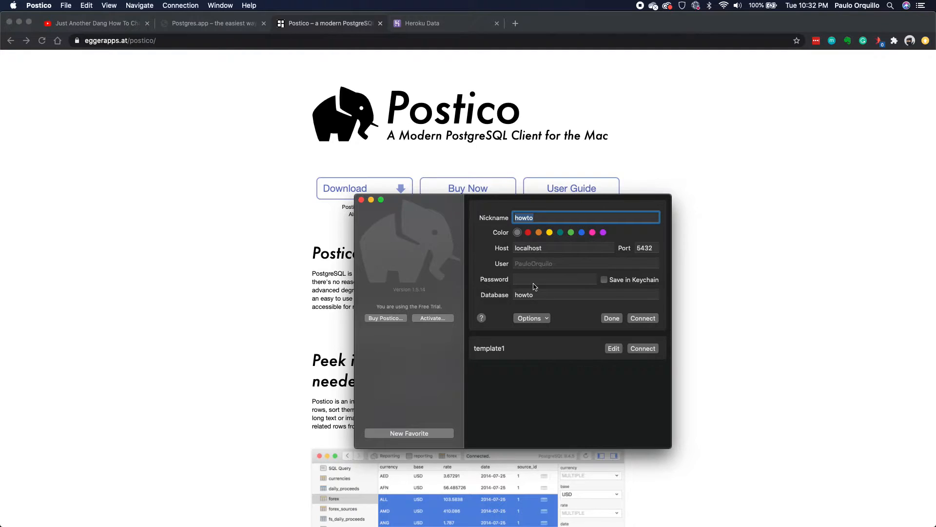
pyautogui.click(612, 320)
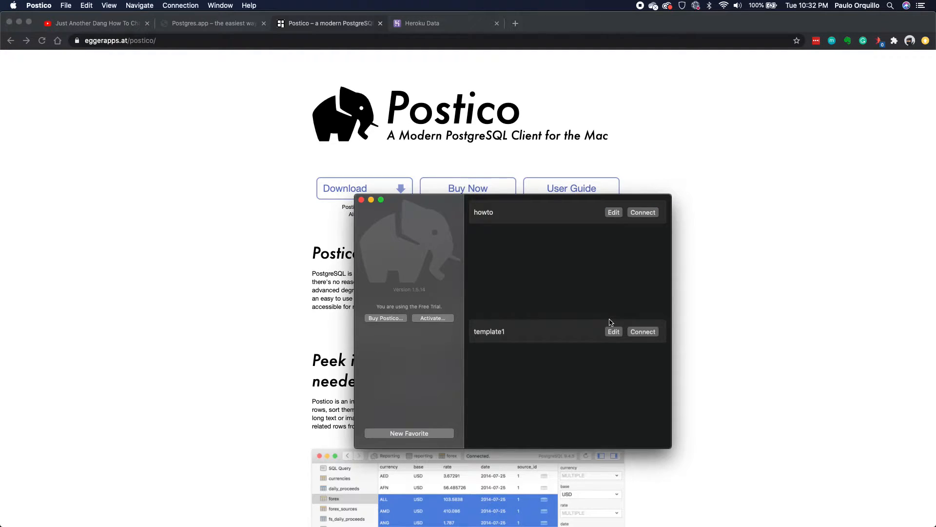
pyautogui.click(613, 242)
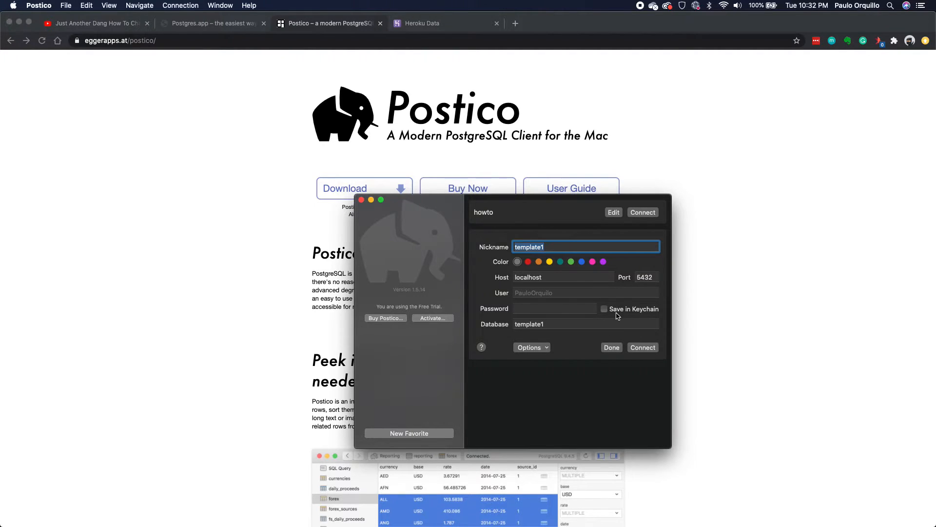
pyautogui.click(612, 348)
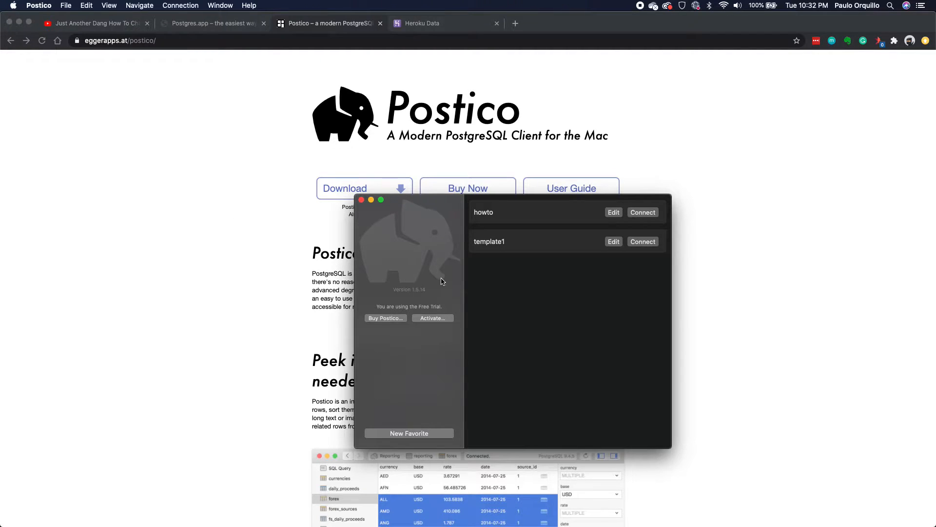
pyautogui.click(262, 211)
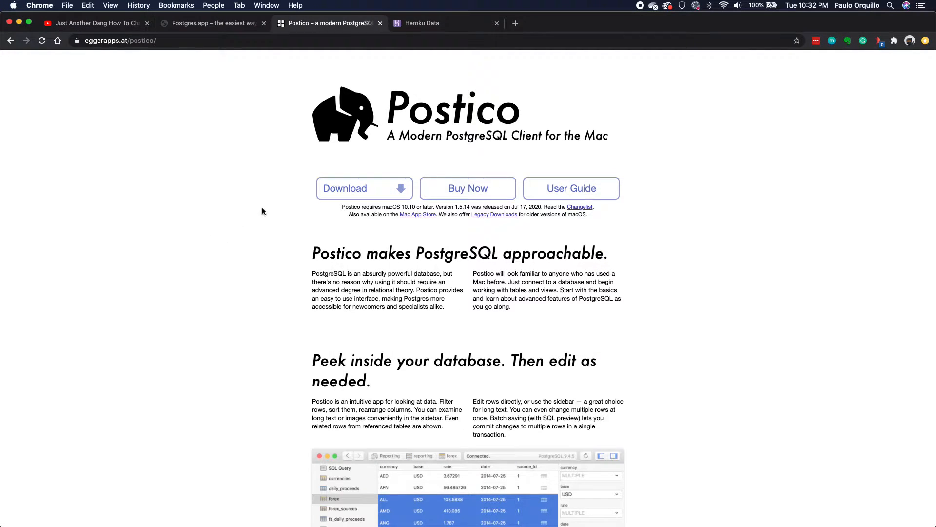
# In Heroku Data, show the postgresql-regular-01765 datastore's credentials from its Settings page.
pyautogui.click(436, 24)
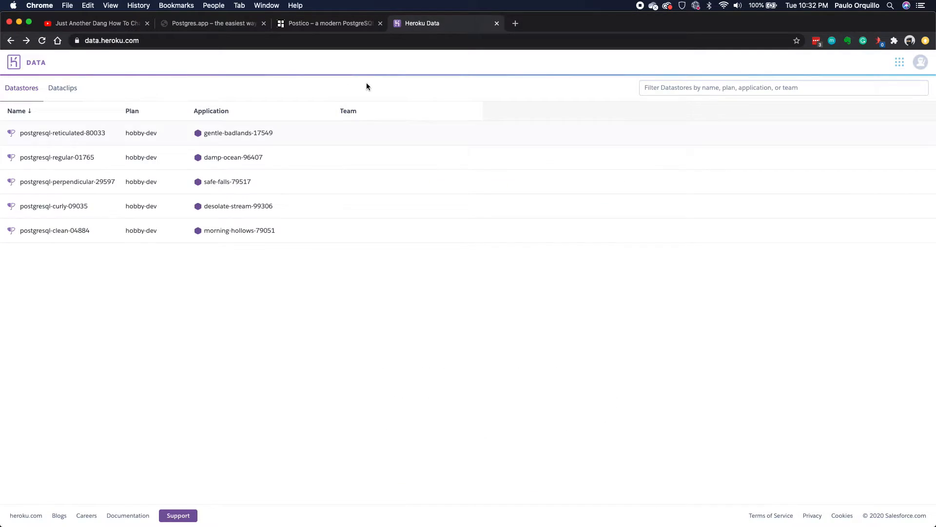
pyautogui.click(61, 158)
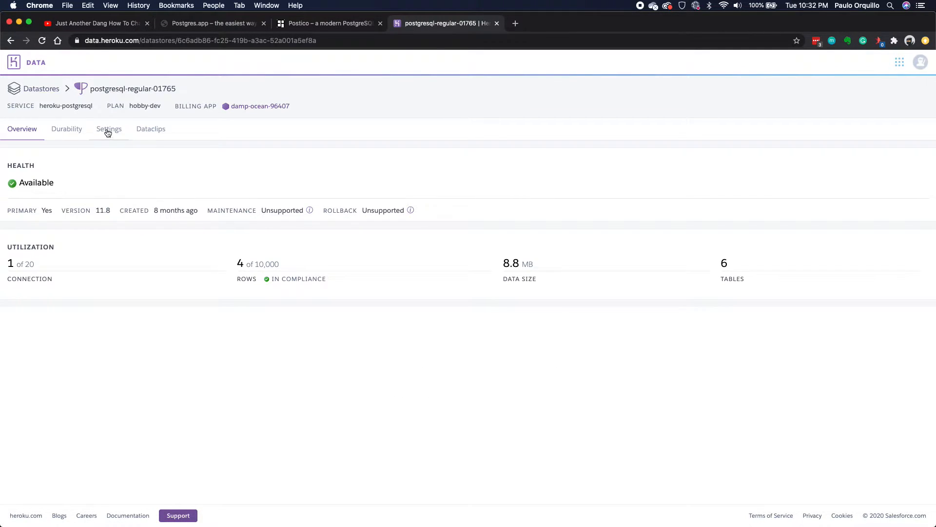
pyautogui.click(107, 130)
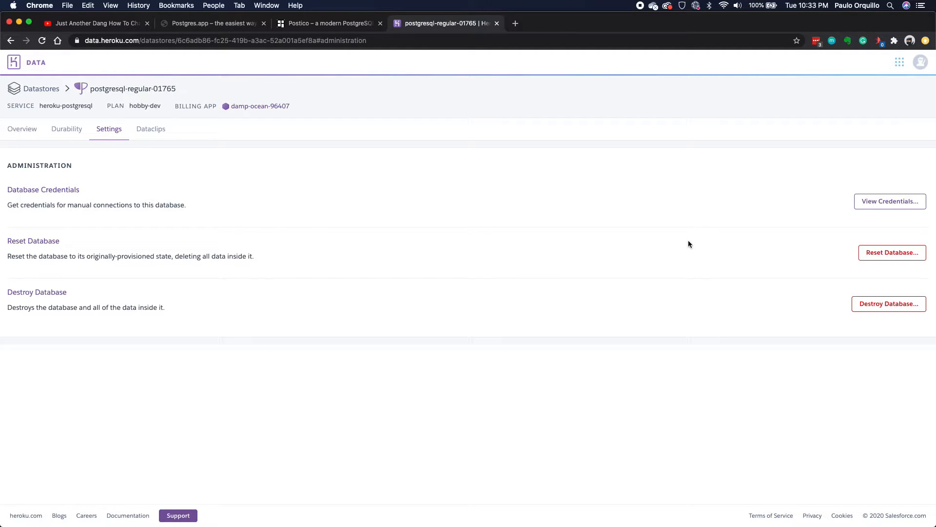
pyautogui.click(889, 203)
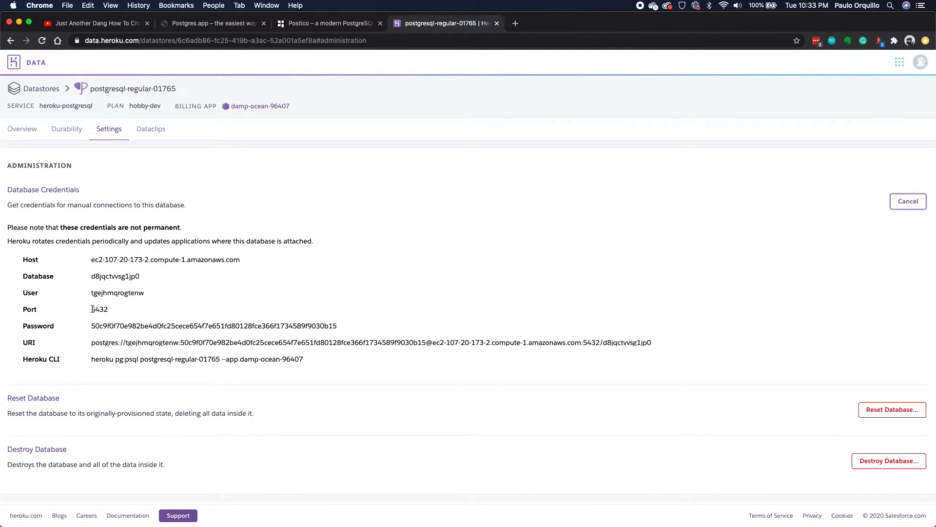
pyautogui.hotkey('ctrl', 'Up')
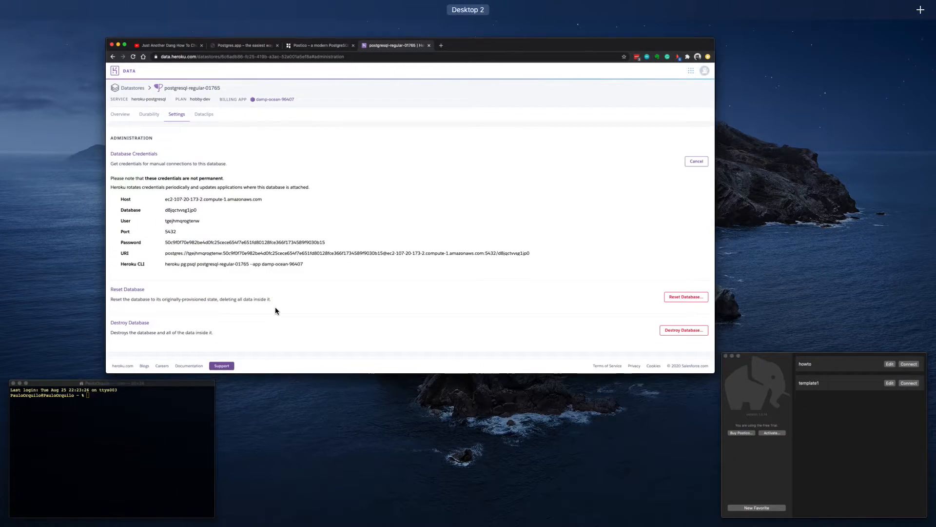
pyautogui.click(839, 448)
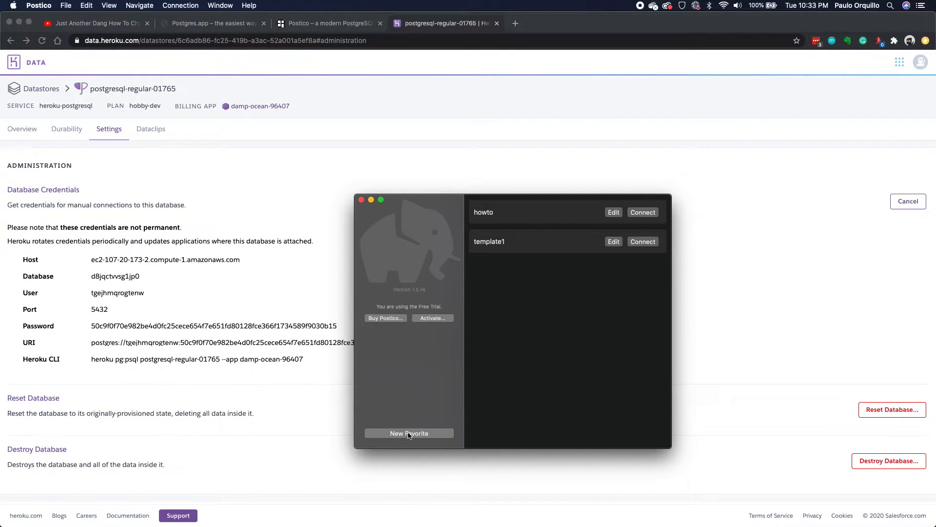
pyautogui.click(409, 433)
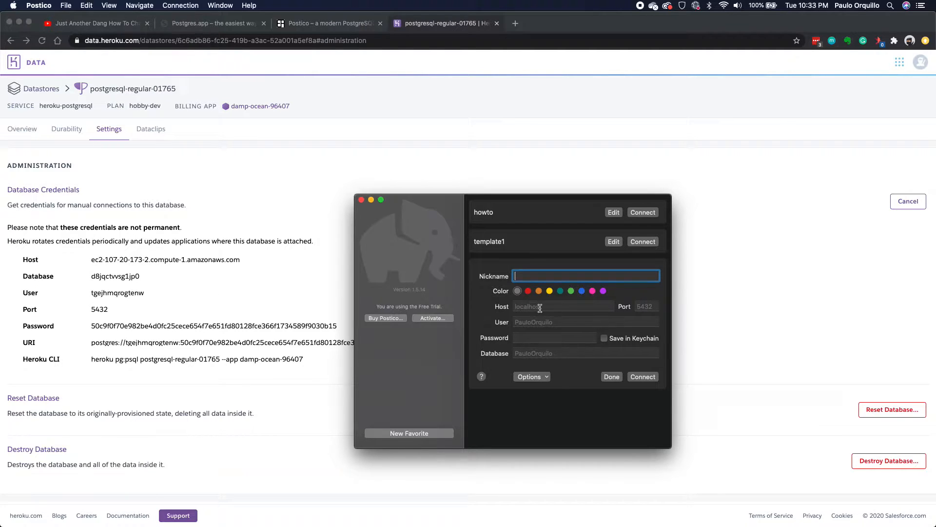
pyautogui.click(547, 377)
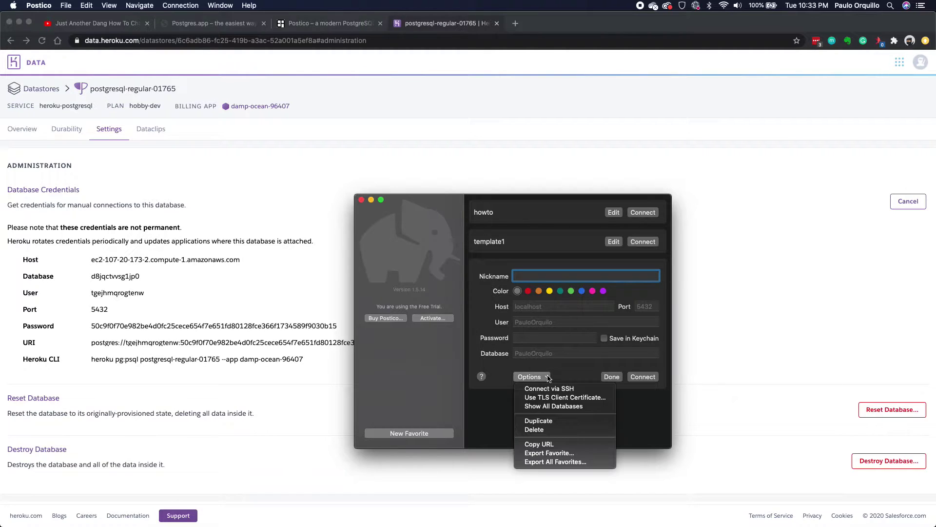
pyautogui.click(548, 429)
pyautogui.click(586, 225)
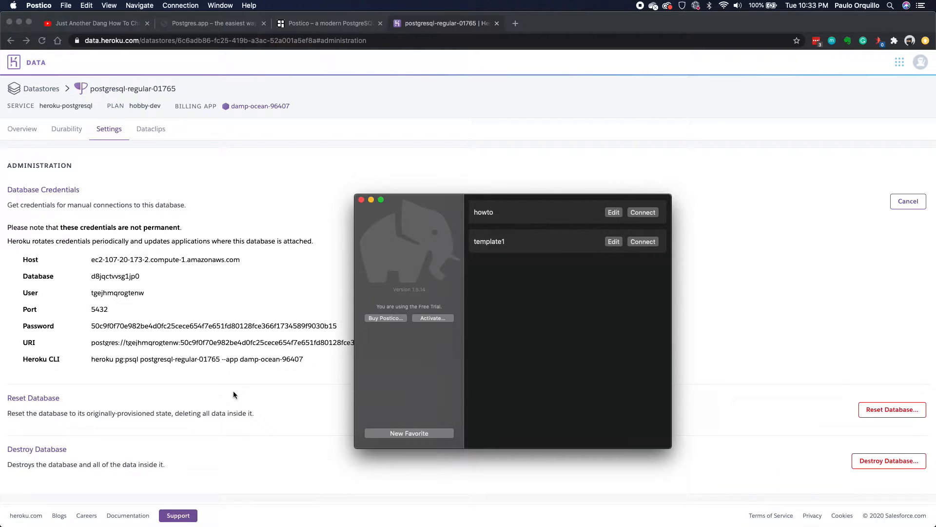
pyautogui.click(267, 315)
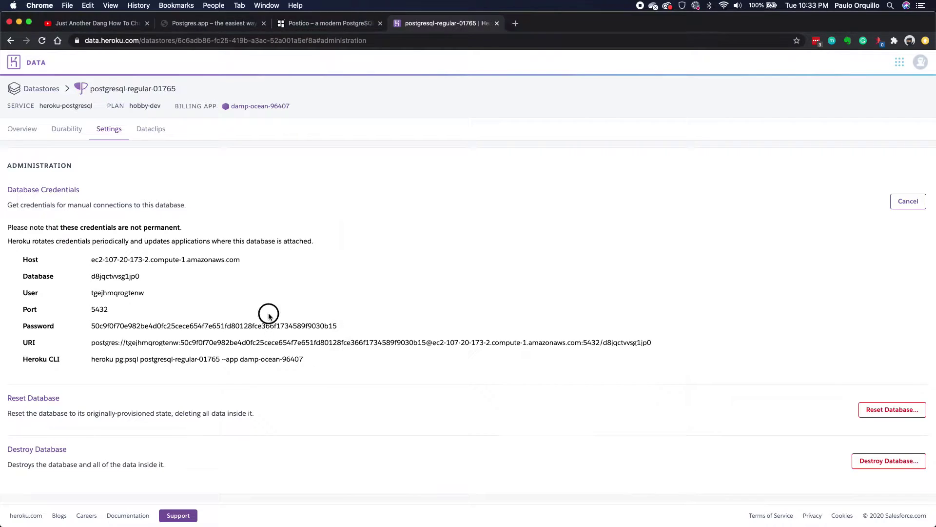
# Copy the Heroku connection URI and arrange an enlarged Terminal window beside Postico.
pyautogui.tripleClick(95, 342)
pyautogui.press('super+c')
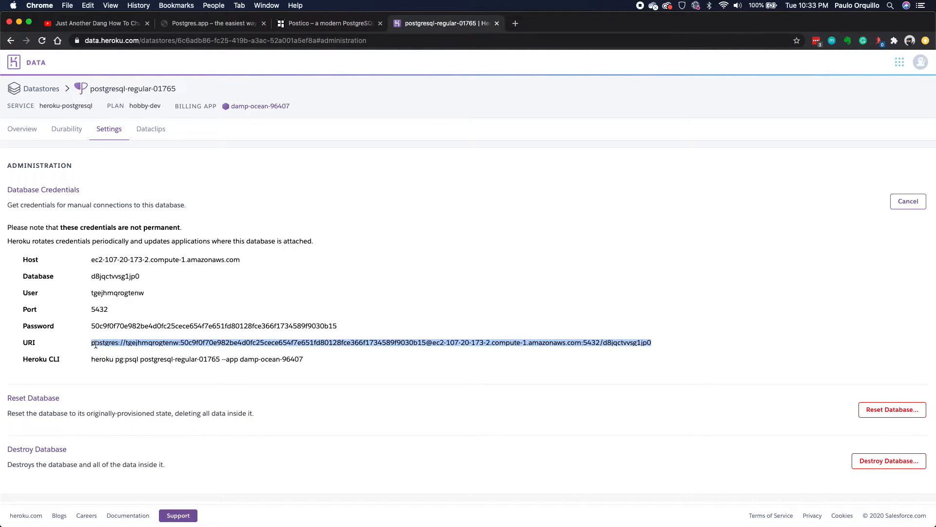
pyautogui.hotkey('ctrl', 'Up')
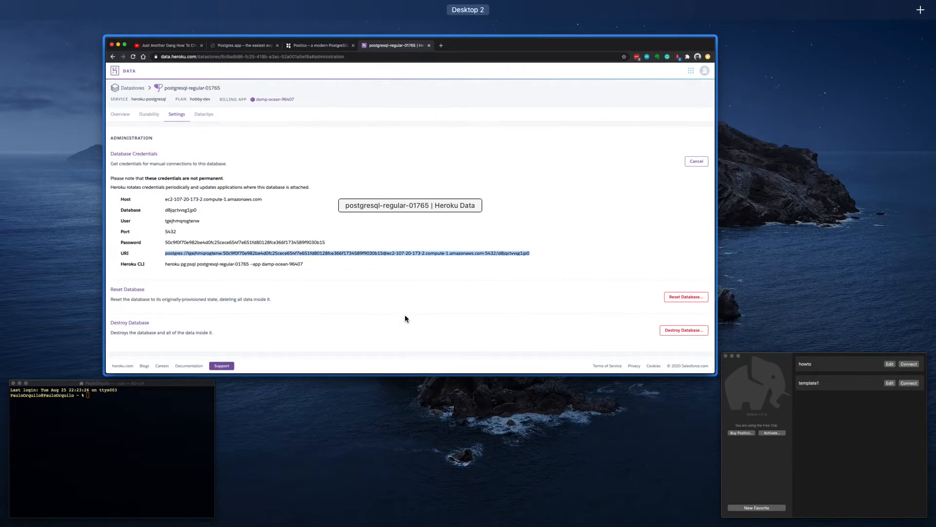
pyautogui.click(113, 413)
pyautogui.moveTo(183, 321); pyautogui.dragTo(154, 216)
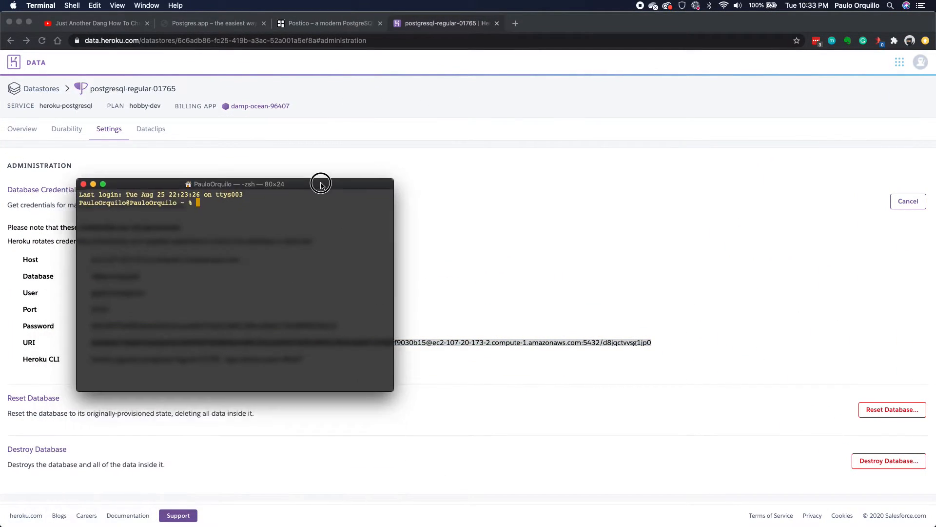
pyautogui.hotkey('ctrl', 'Up')
pyautogui.click(706, 426)
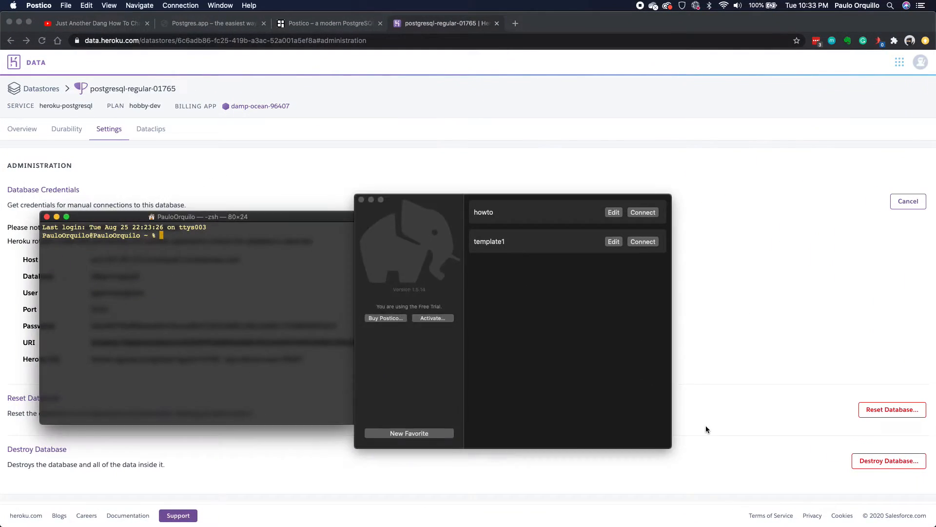
pyautogui.click(256, 349)
pyautogui.press('super+plus')
pyautogui.press('super+plus')
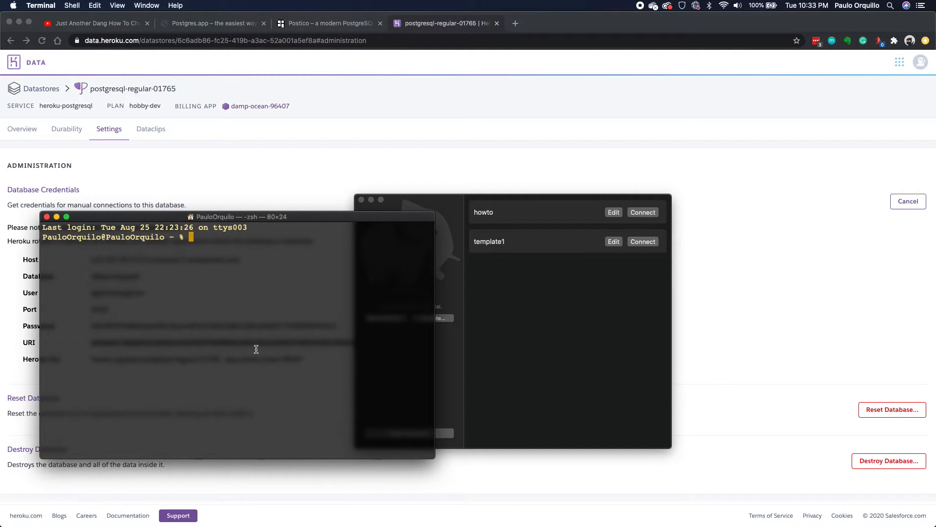
pyautogui.moveTo(293, 217); pyautogui.dragTo(265, 217)
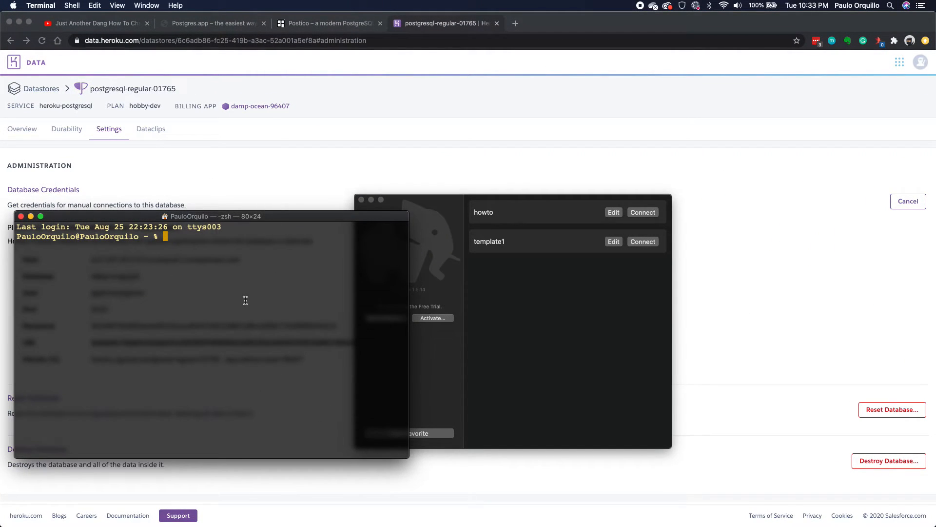
pyautogui.write('open')
# Run an open command with the pasted postgres URI so Postico starts connecting.
pyautogui.press('super+v')
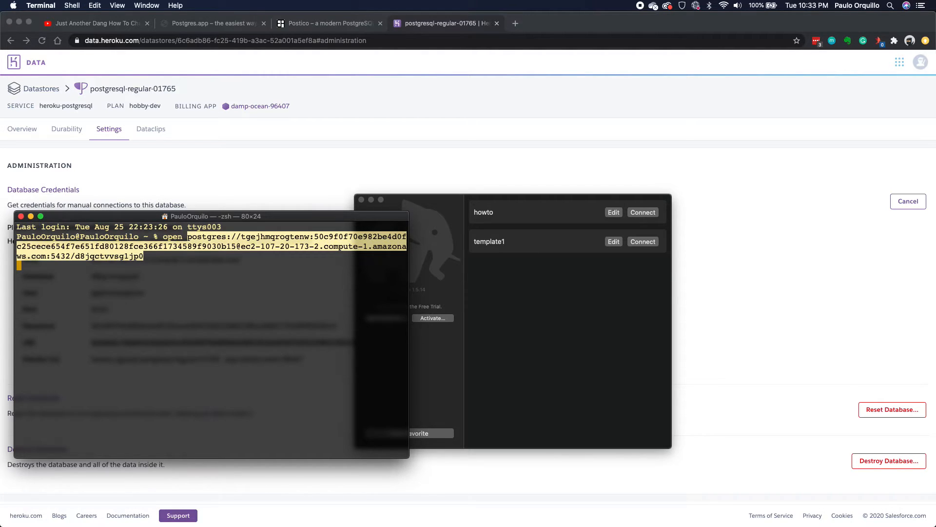
pyautogui.press('Return')
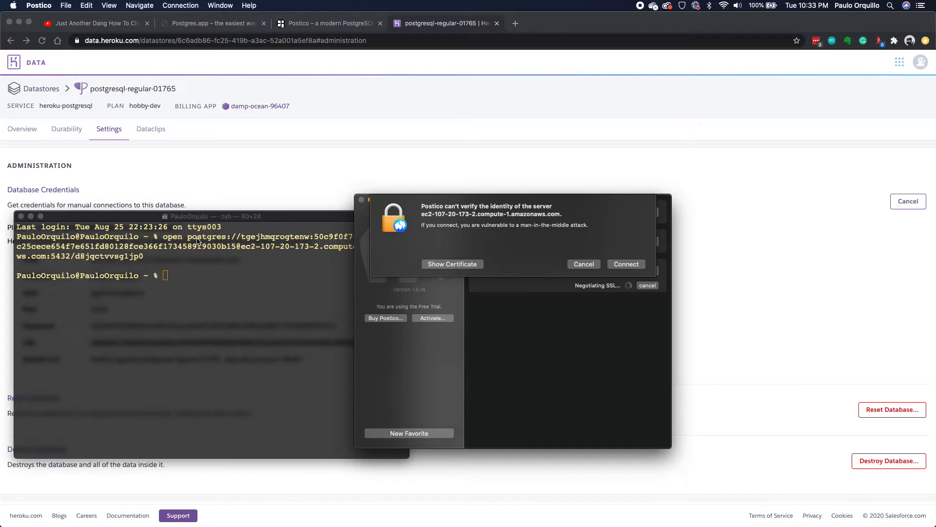
# Inspect the server's unverified certificate and connect to the Heroku database anyway.
pyautogui.click(453, 264)
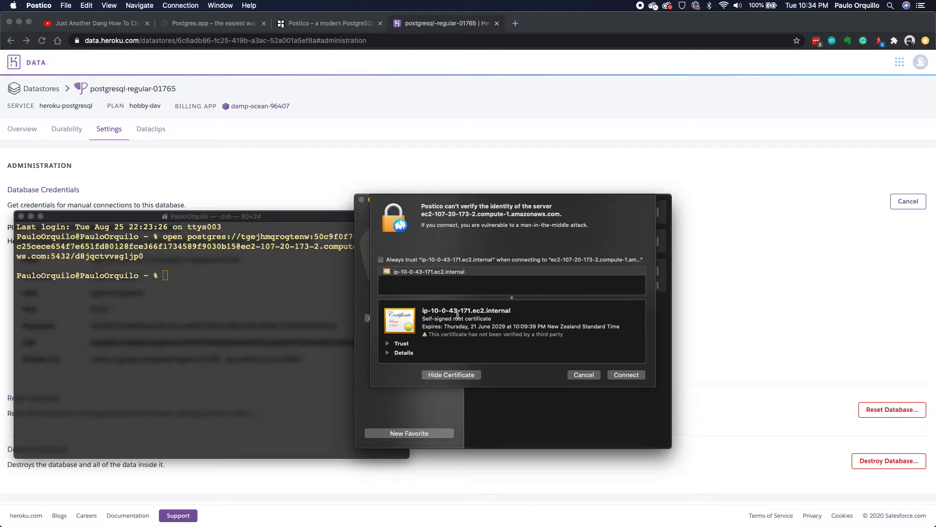
pyautogui.click(627, 375)
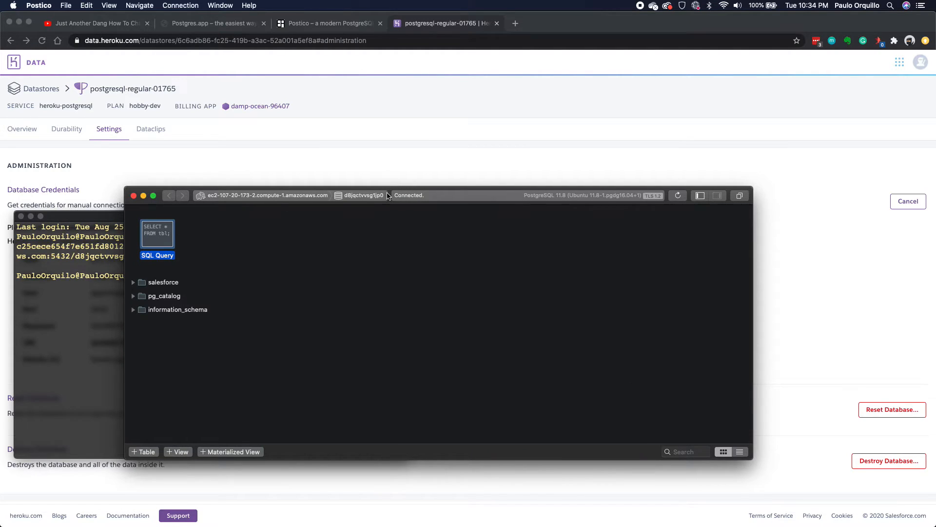
# Expand the salesforce schema to list its six tables.
pyautogui.moveTo(391, 196); pyautogui.dragTo(401, 145)
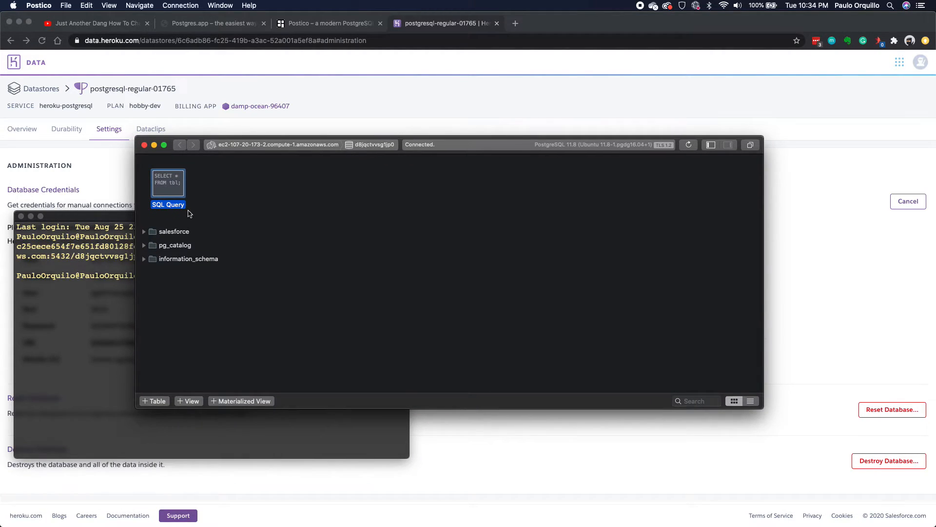
pyautogui.click(145, 232)
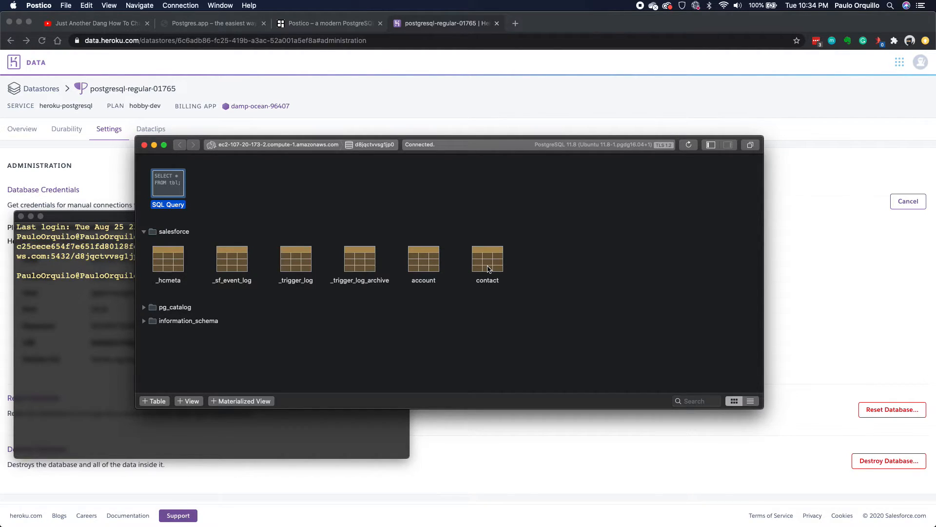
# Open the contact table and view its rows, Structure and DDL, ending on Content.
pyautogui.doubleClick(489, 268)
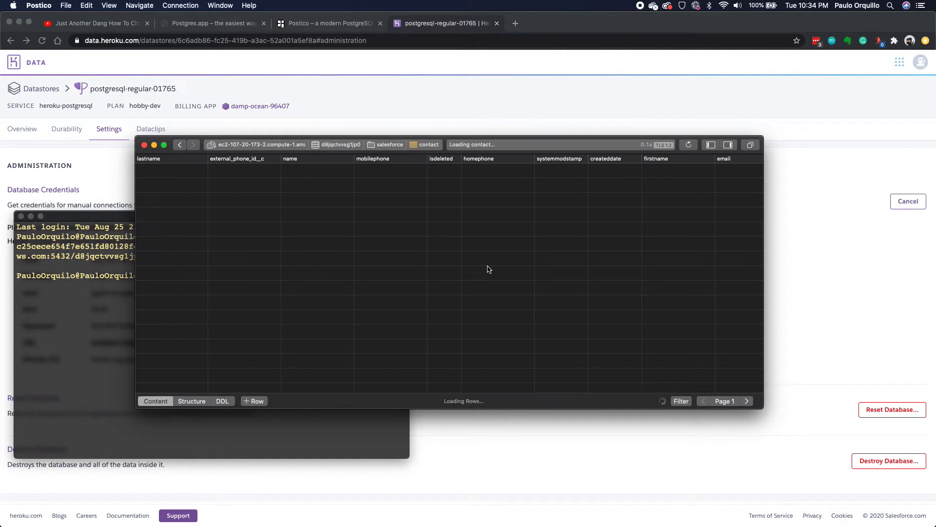
pyautogui.scroll(-3, 256, 234)
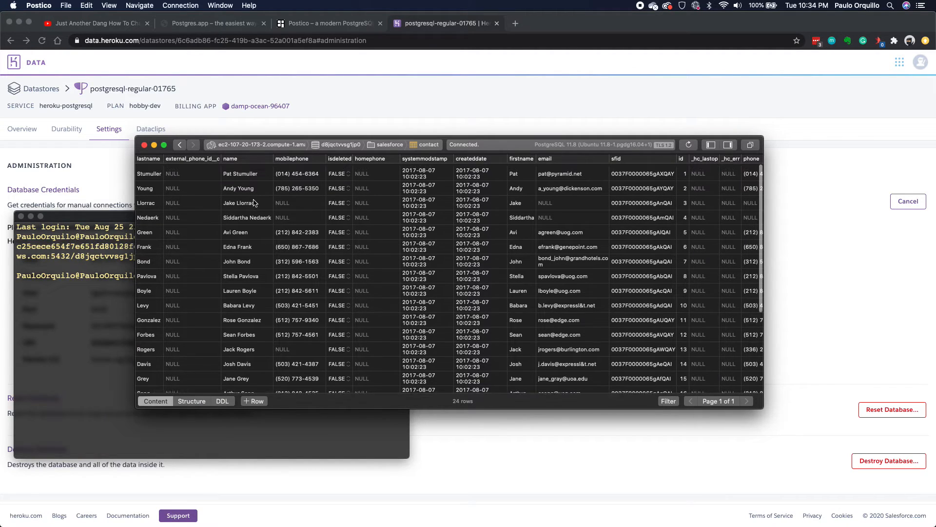
pyautogui.scroll(-5, 259, 261)
pyautogui.scroll(5, 258, 262)
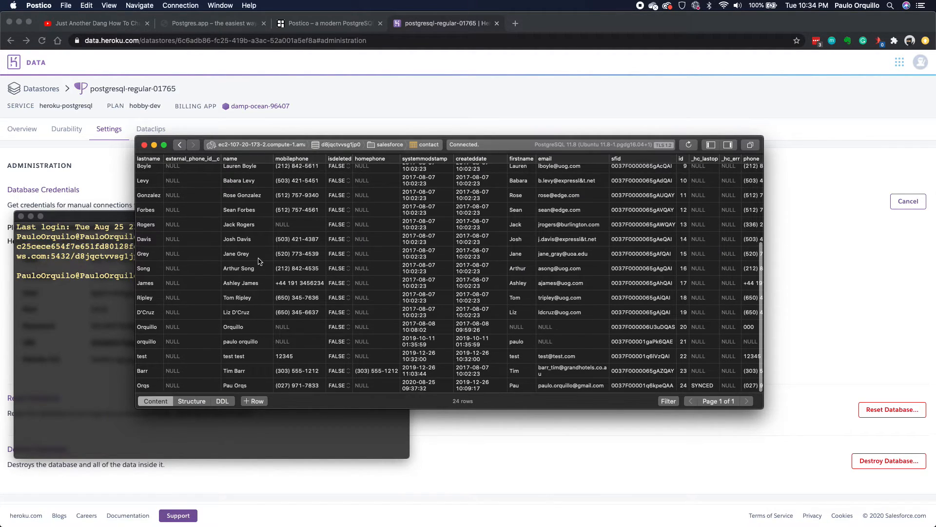
pyautogui.scroll(3, 258, 262)
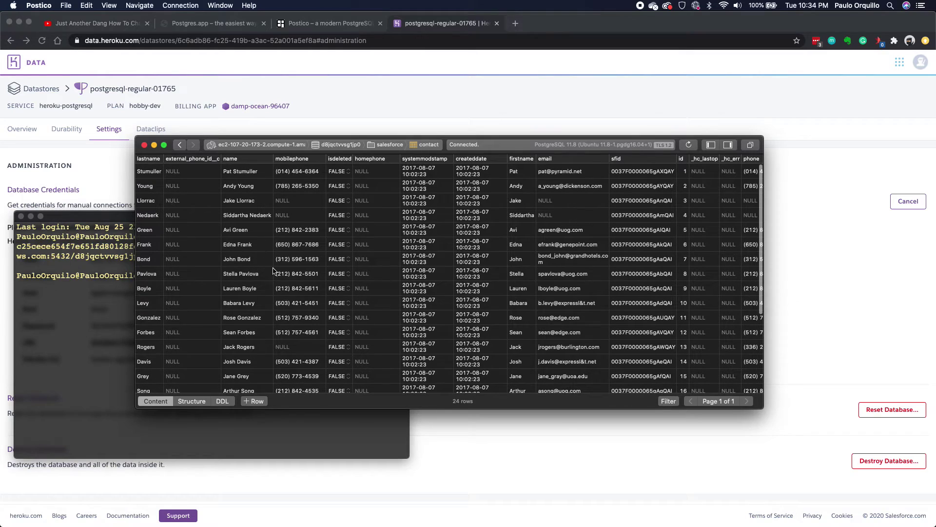
pyautogui.click(193, 402)
pyautogui.scroll(-2, 221, 281)
pyautogui.scroll(-3, 221, 282)
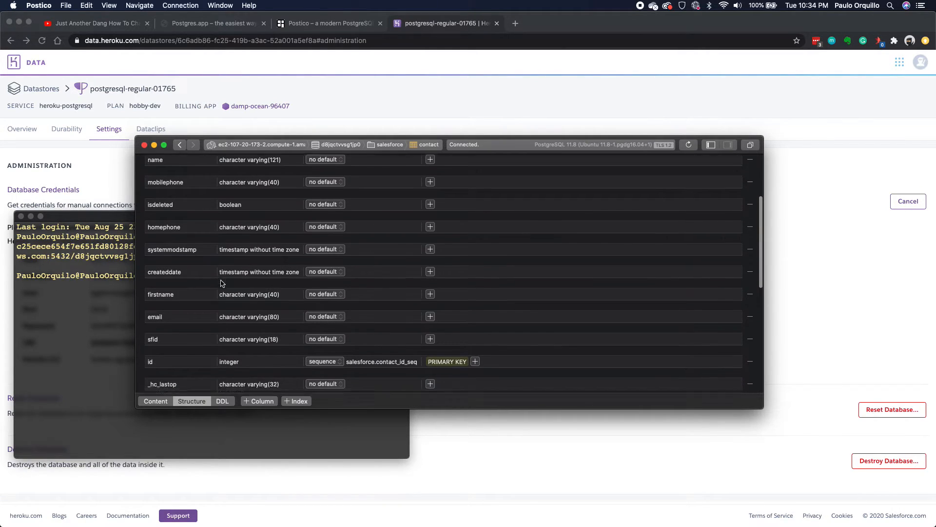
pyautogui.scroll(5, 221, 282)
pyautogui.scroll(3, 222, 281)
pyautogui.click(224, 404)
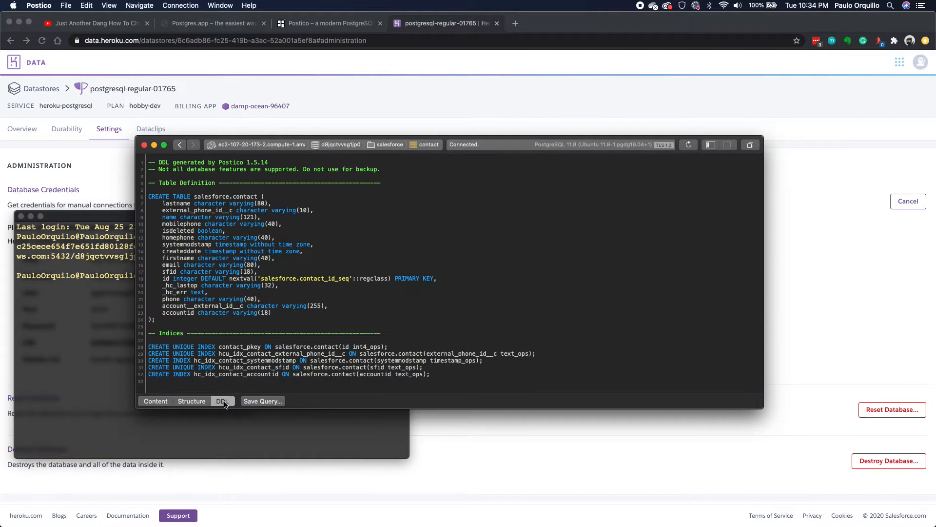
pyautogui.click(156, 400)
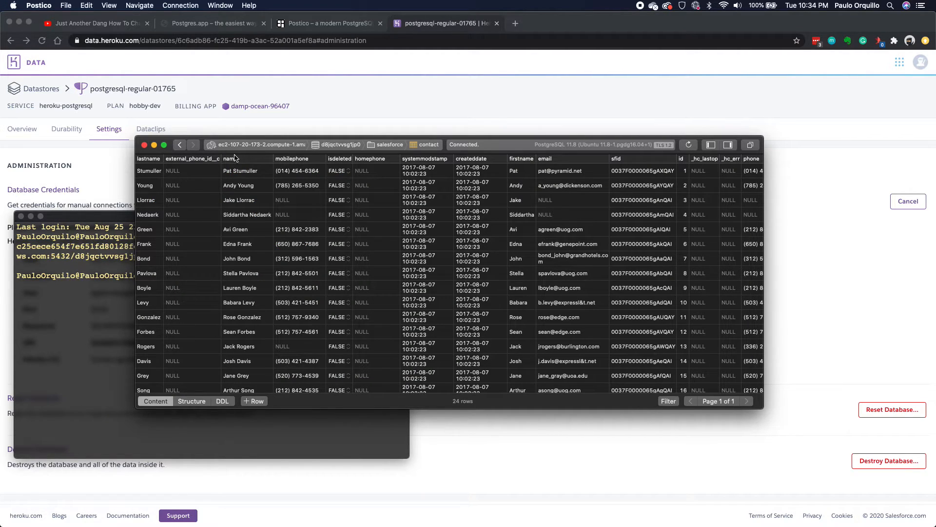
# Return to the table list and look through the account table's 14 rows.
pyautogui.click(389, 144)
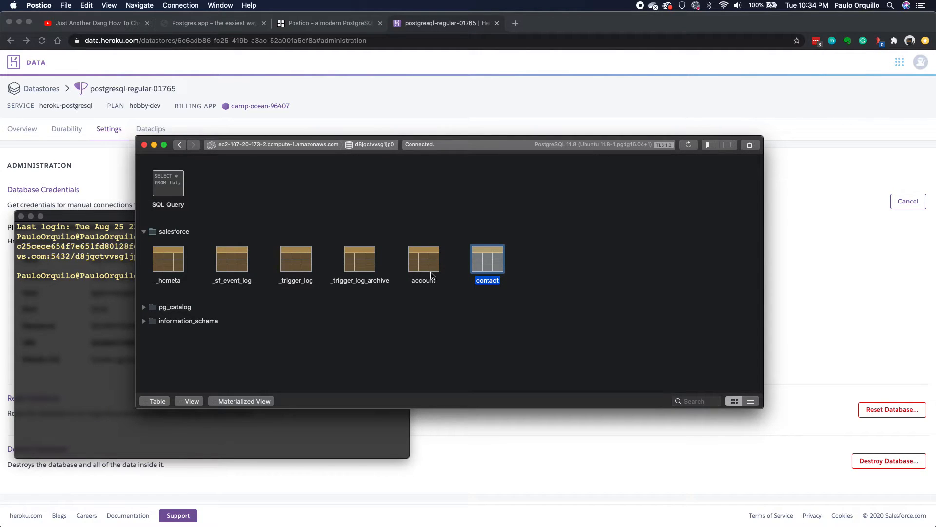
pyautogui.doubleClick(424, 264)
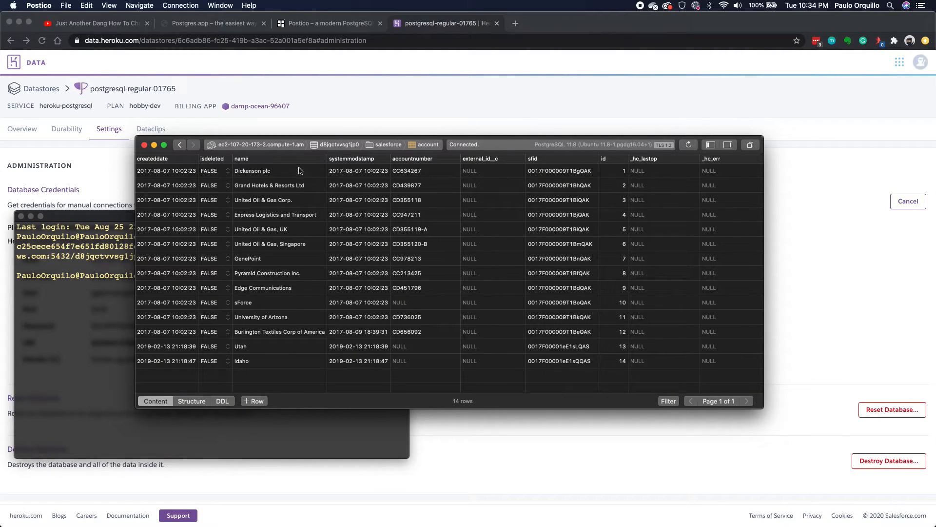
pyautogui.click(373, 144)
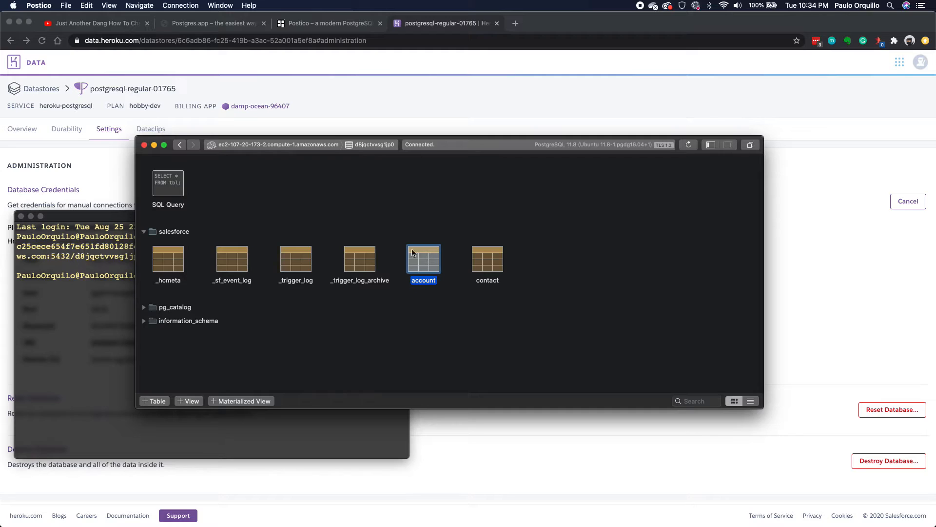
# Deselect the account table and close the Heroku database window.
pyautogui.click(364, 183)
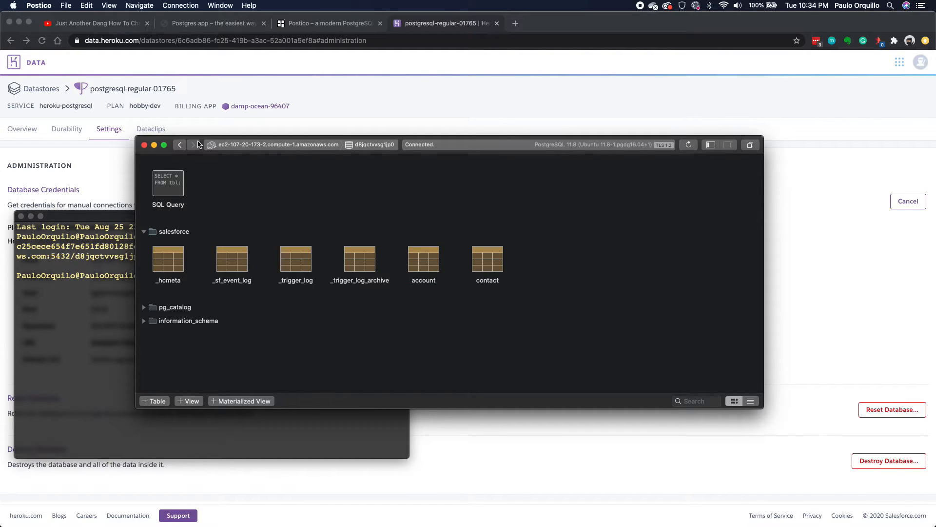
pyautogui.click(147, 145)
# Dismiss the purchase prompt and edit the Amazon-hosted server favorite's settings.
pyautogui.click(539, 206)
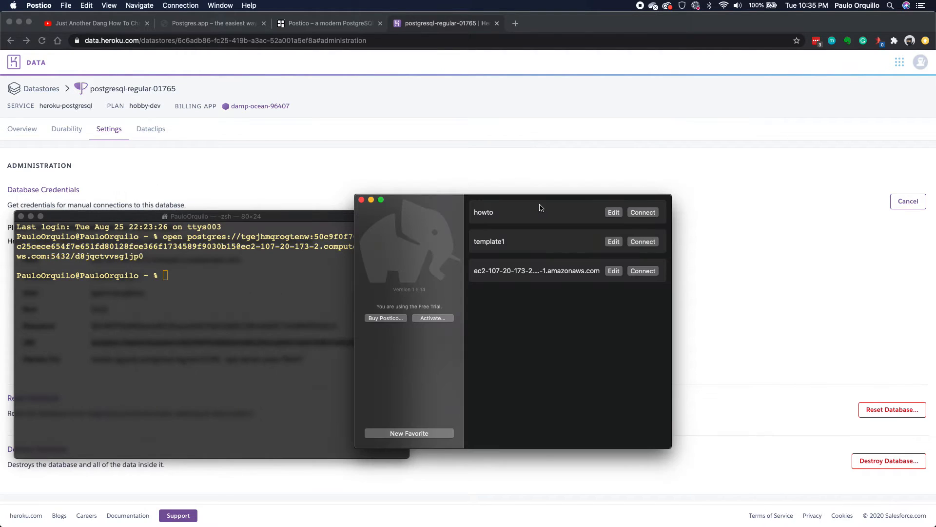
pyautogui.click(616, 271)
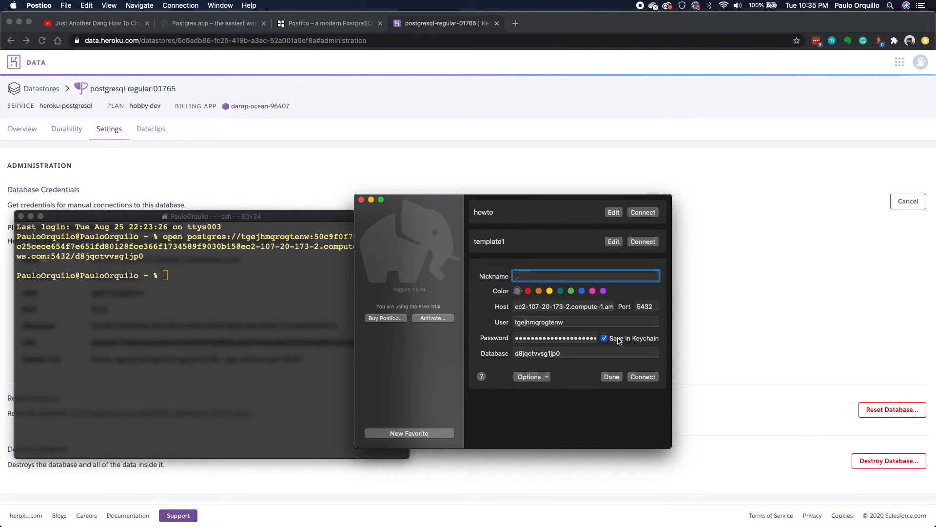
# Launch Keychain Access and search it for the database user copied from Postico.
pyautogui.press('super+space')
pyautogui.write('key')
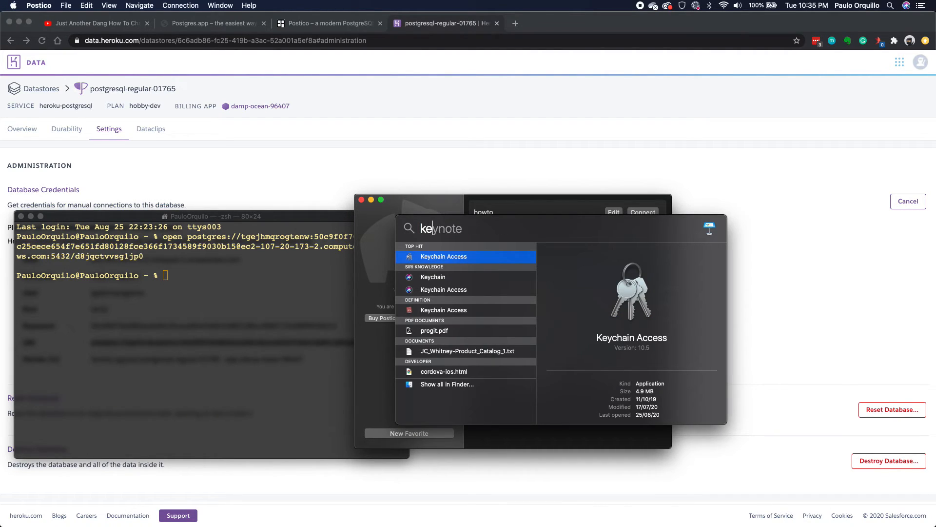
pyautogui.press('Return')
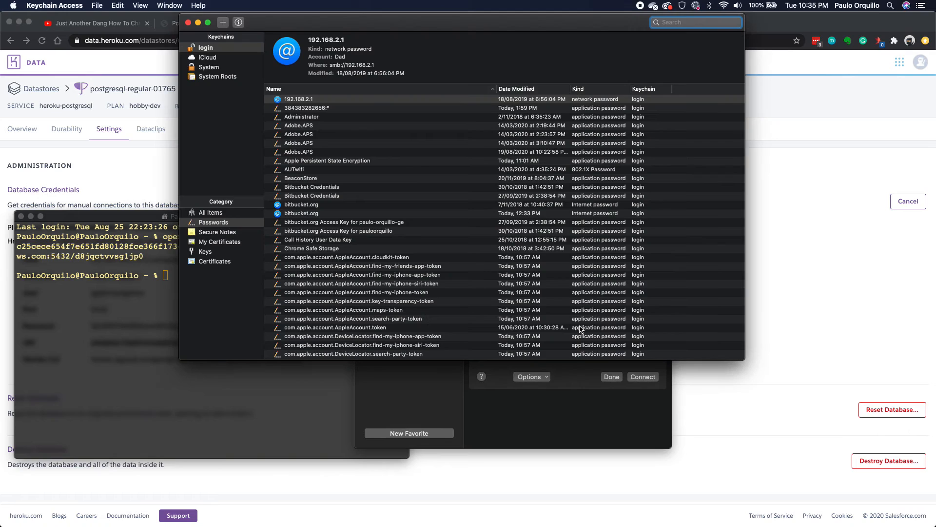
pyautogui.click(563, 413)
pyautogui.doubleClick(546, 321)
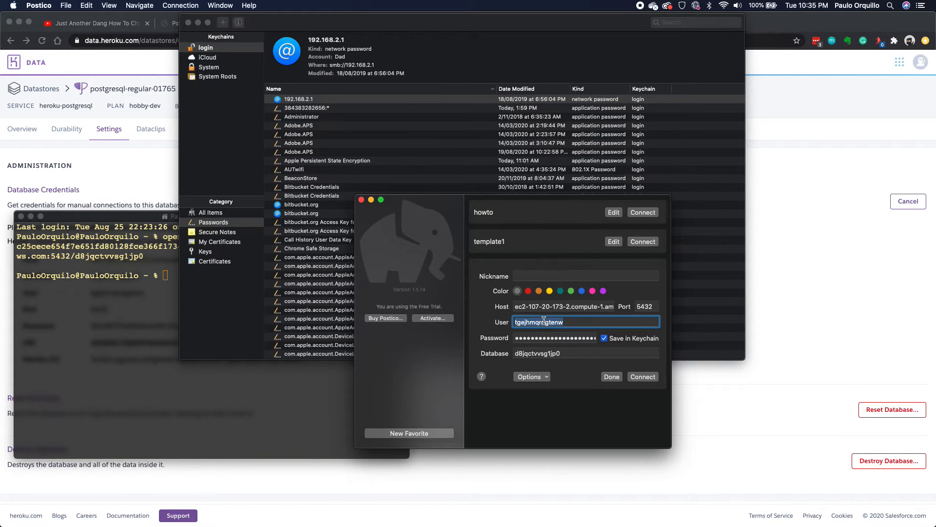
pyautogui.click(678, 24)
pyautogui.press('super+v')
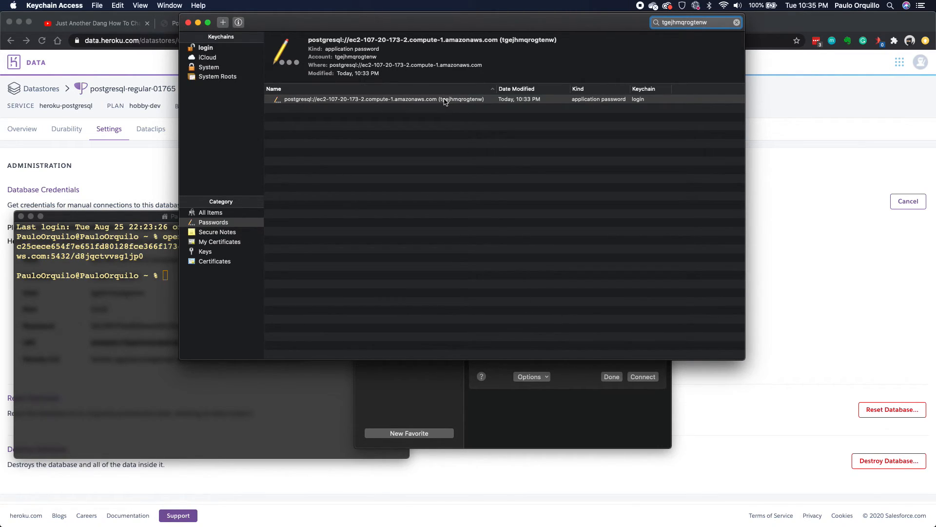
# Review the found postgresql password entry, return to Postico and close Keychain Access.
pyautogui.click(601, 410)
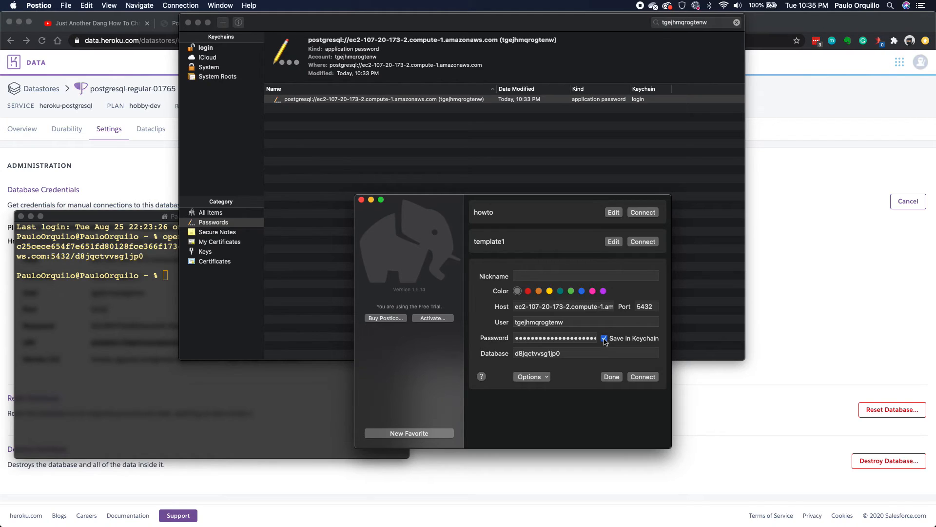
pyautogui.click(433, 102)
pyautogui.click(619, 399)
pyautogui.click(189, 22)
# Glance at the extra connection options, then save the Amazon host connection with Done.
pyautogui.click(532, 377)
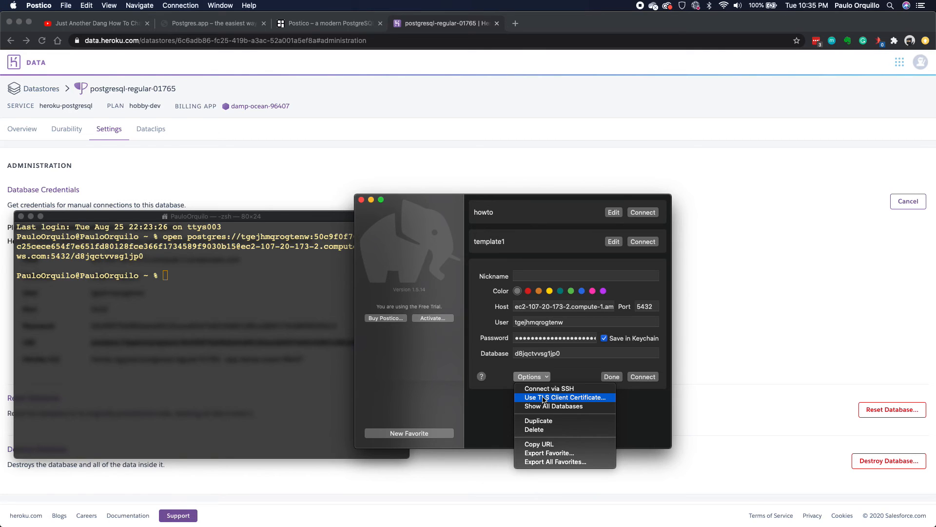
pyautogui.click(589, 372)
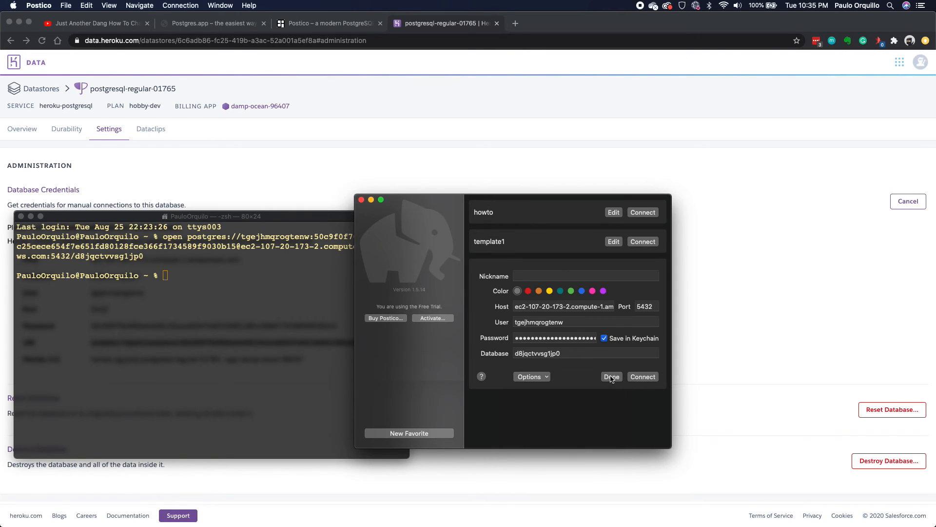
pyautogui.click(612, 377)
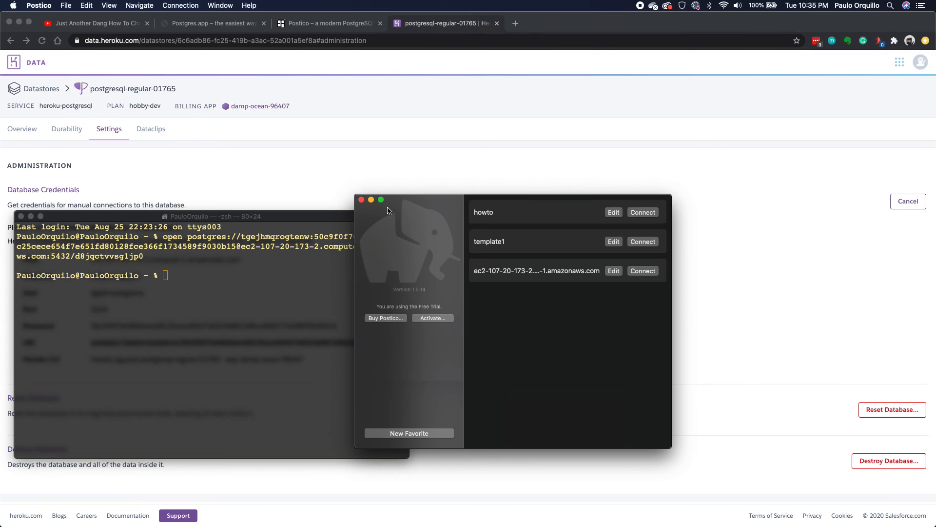